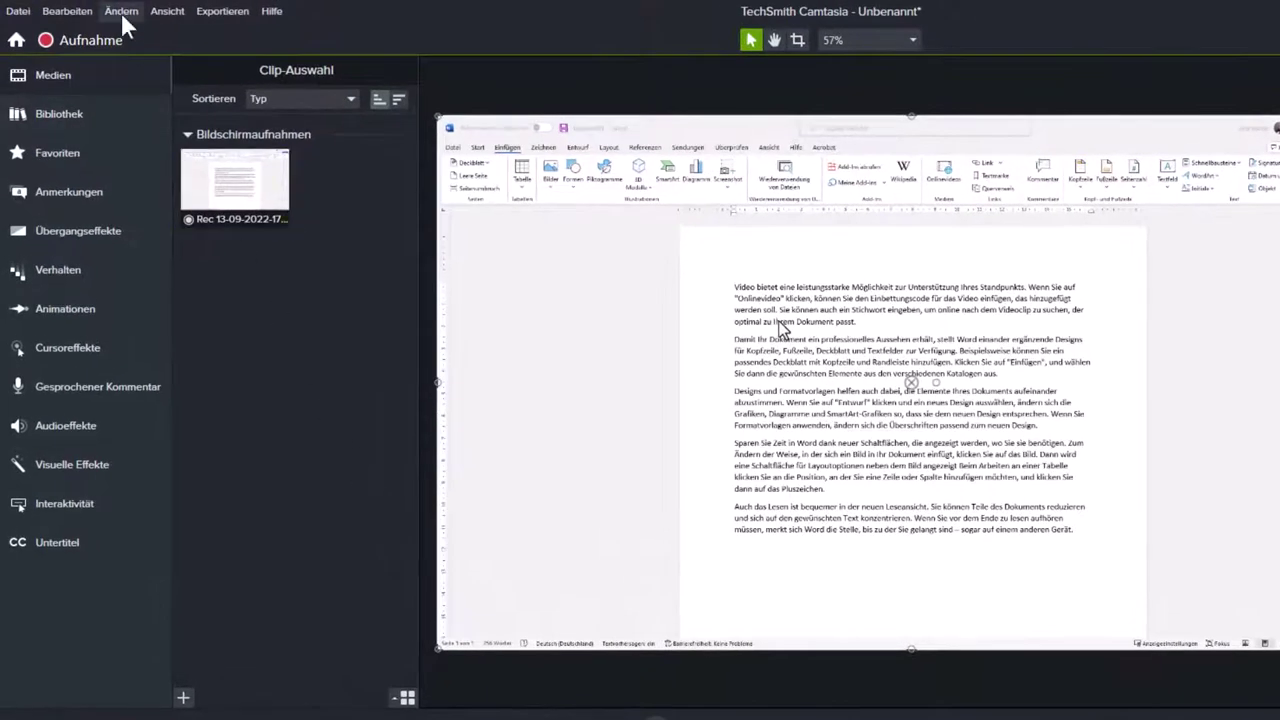
# - Start Tastaturbefehl-Callouts erzeugen and preview the grey, transparent and classic callout styles
pyautogui.click(122, 12)
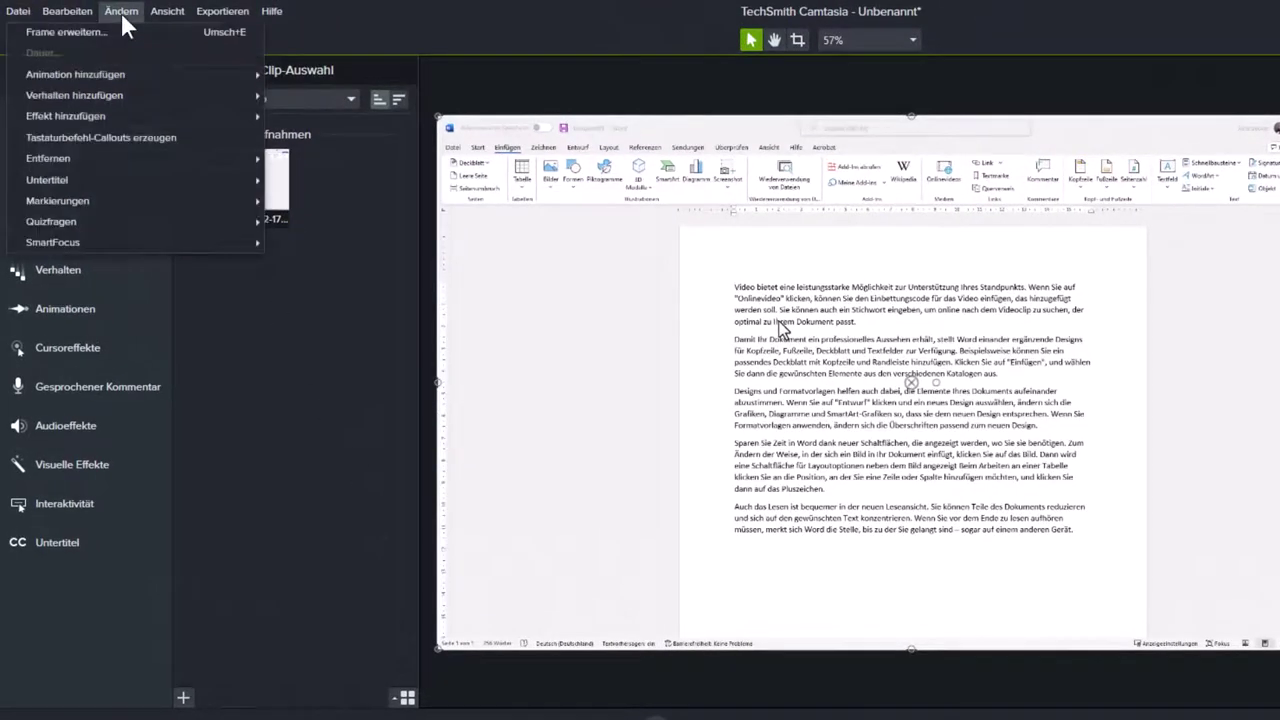
pyautogui.click(194, 139)
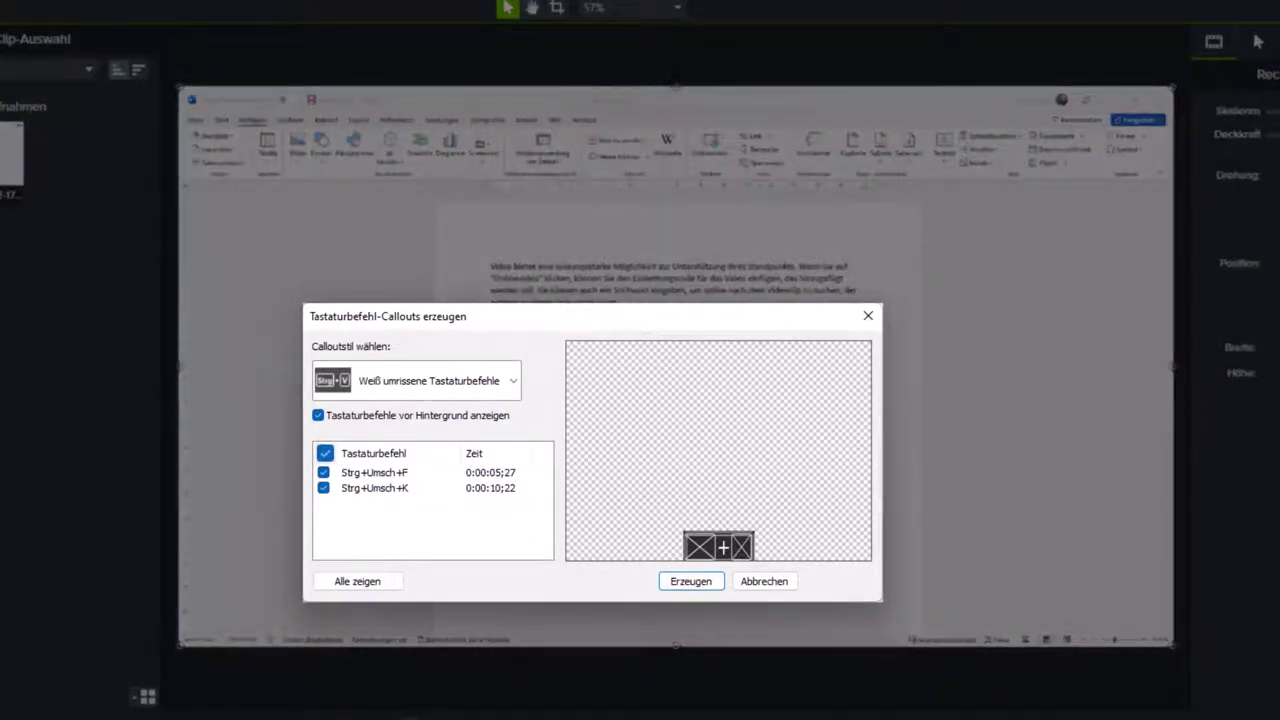
pyautogui.click(512, 380)
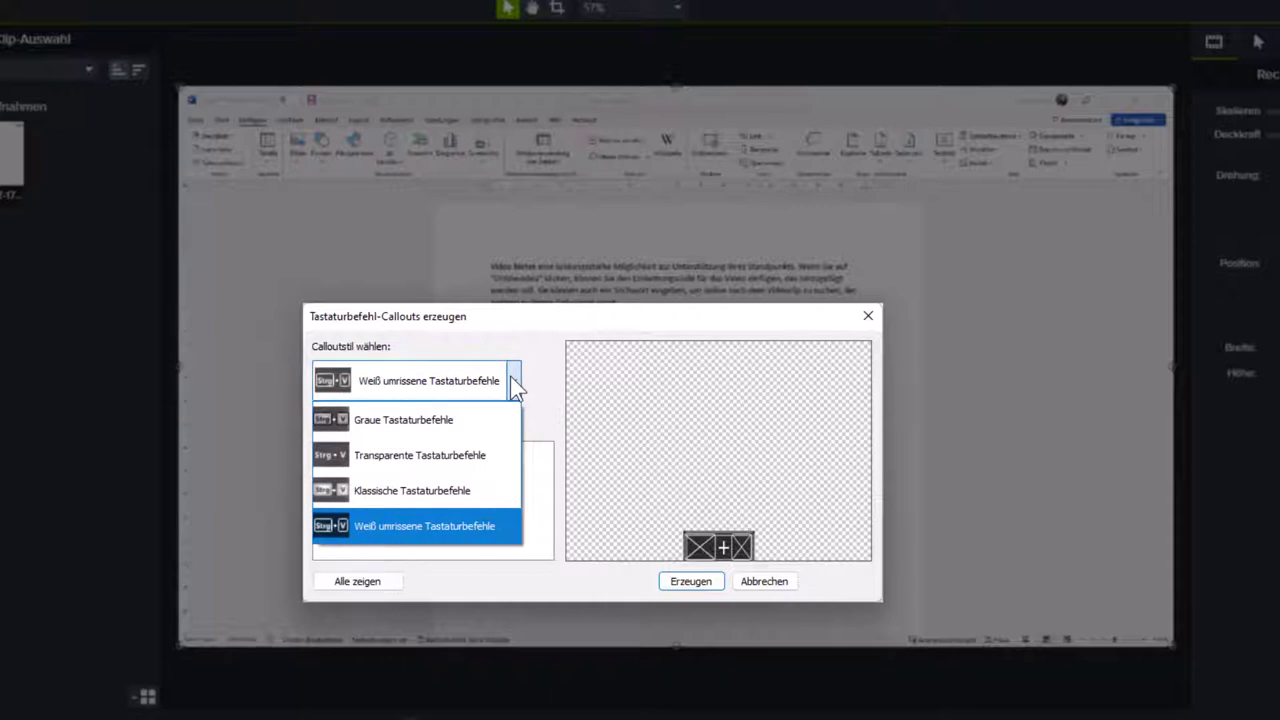
pyautogui.click(460, 423)
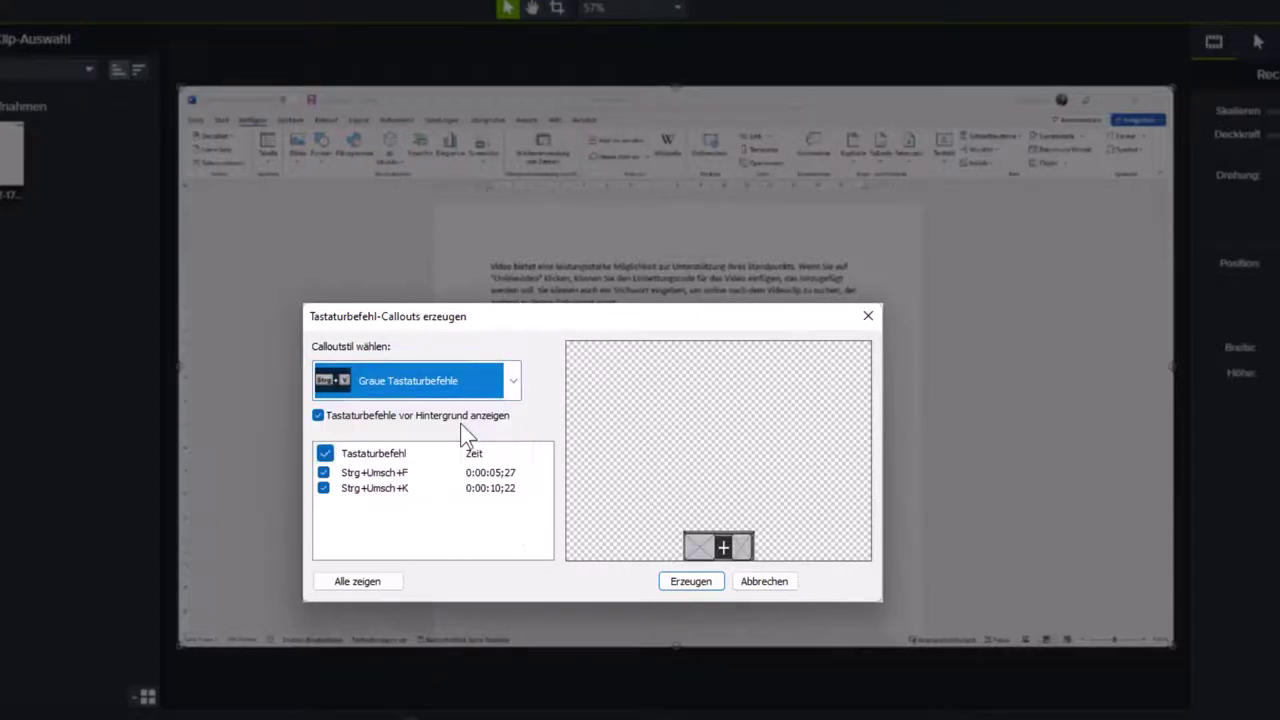
pyautogui.click(512, 382)
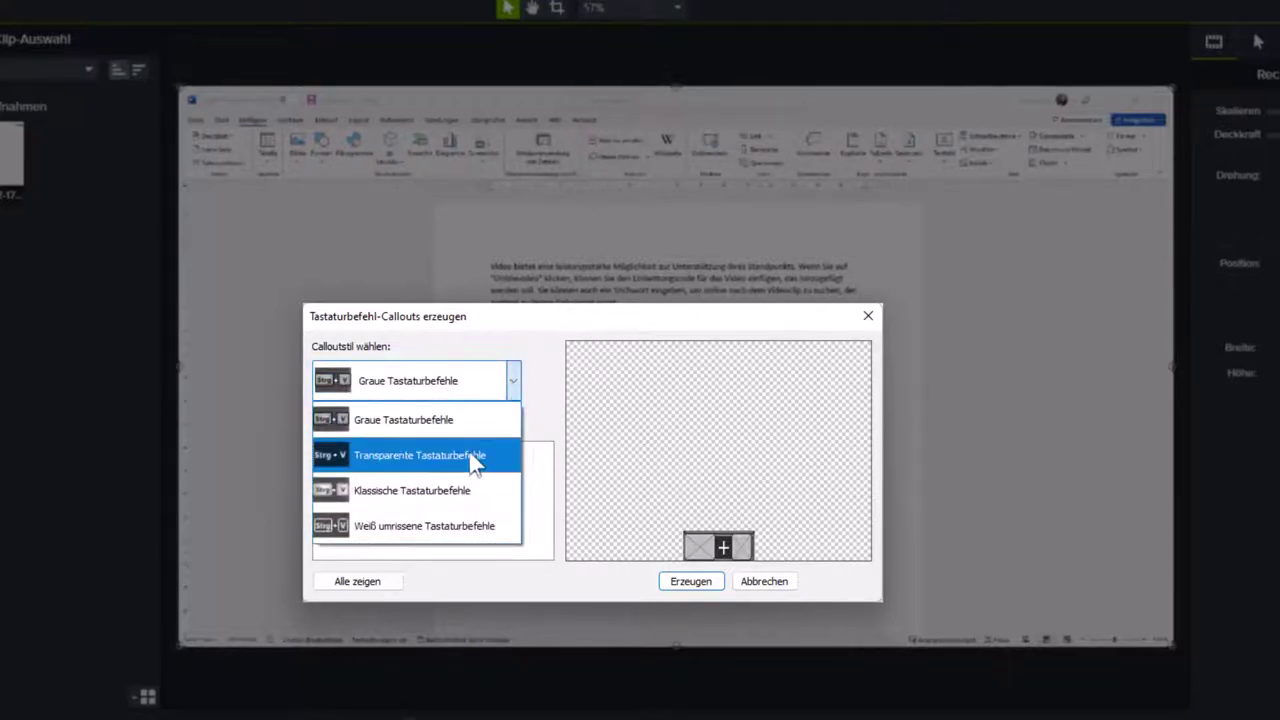
pyautogui.click(474, 462)
pyautogui.click(518, 381)
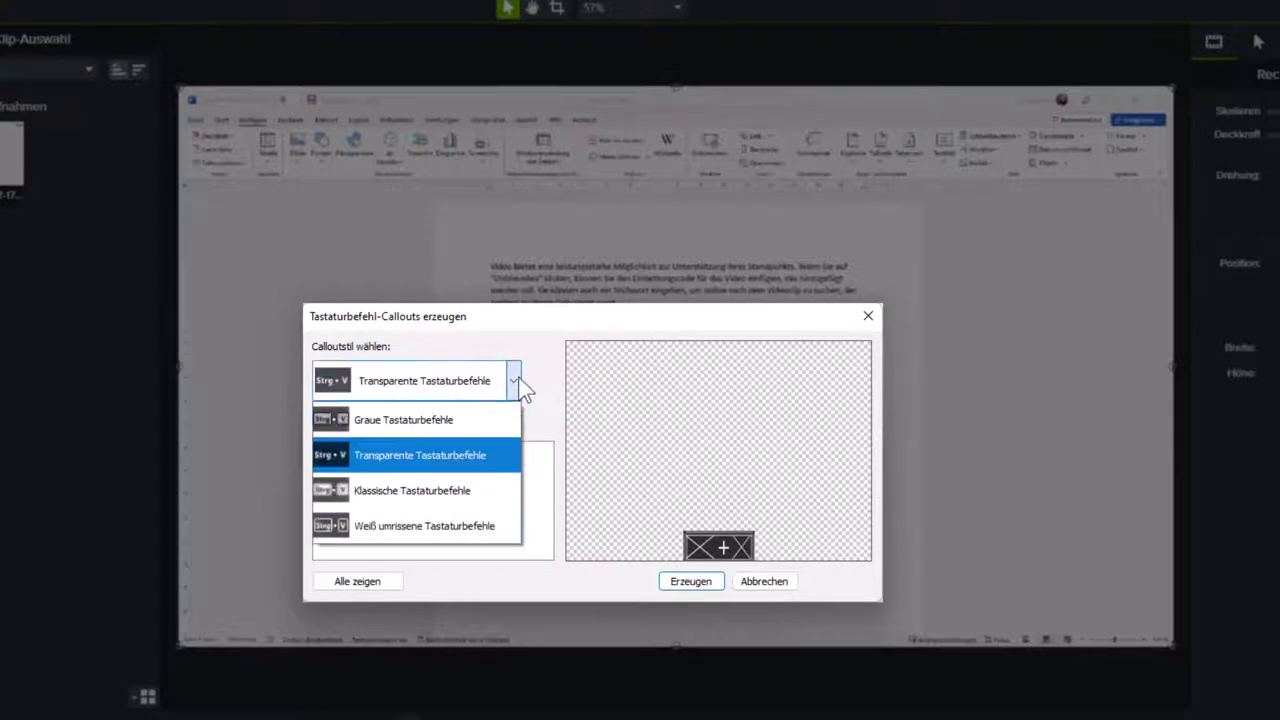
pyautogui.click(484, 491)
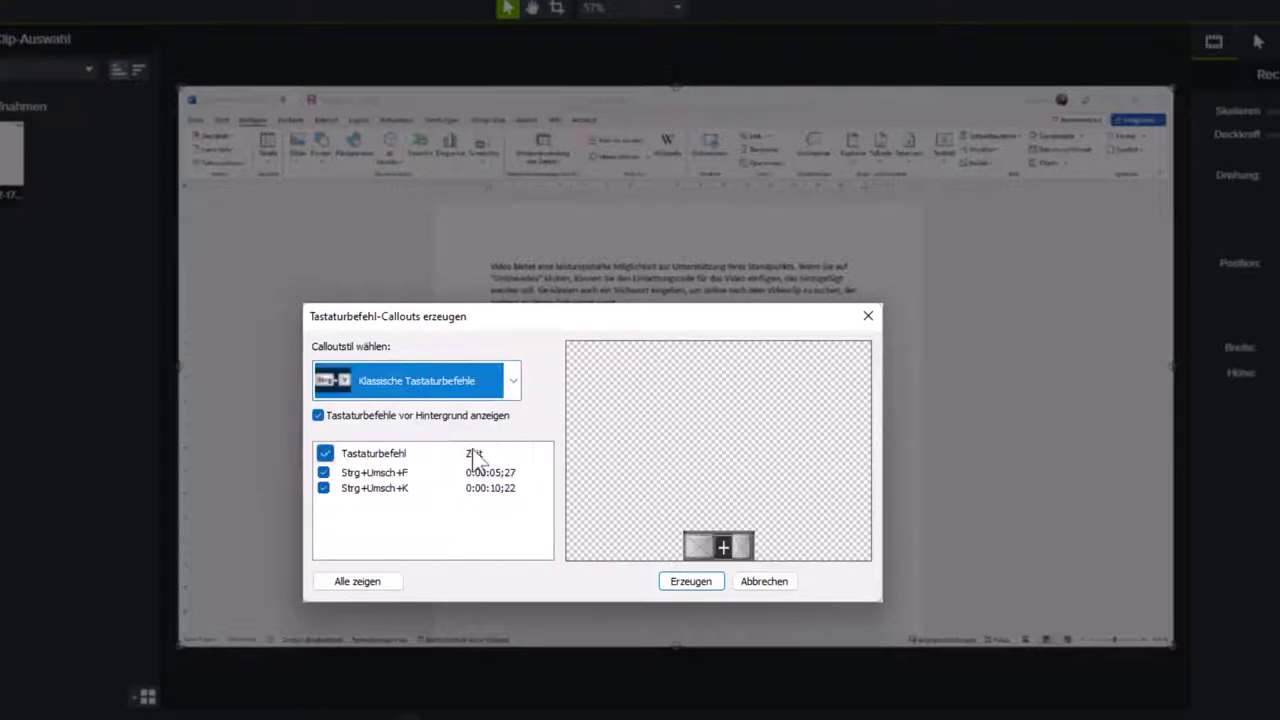
# - Choose Weiß umrissene Tastaturbefehle and generate callouts for Strg+Umsch+F and Strg+Umsch+K
pyautogui.click(515, 385)
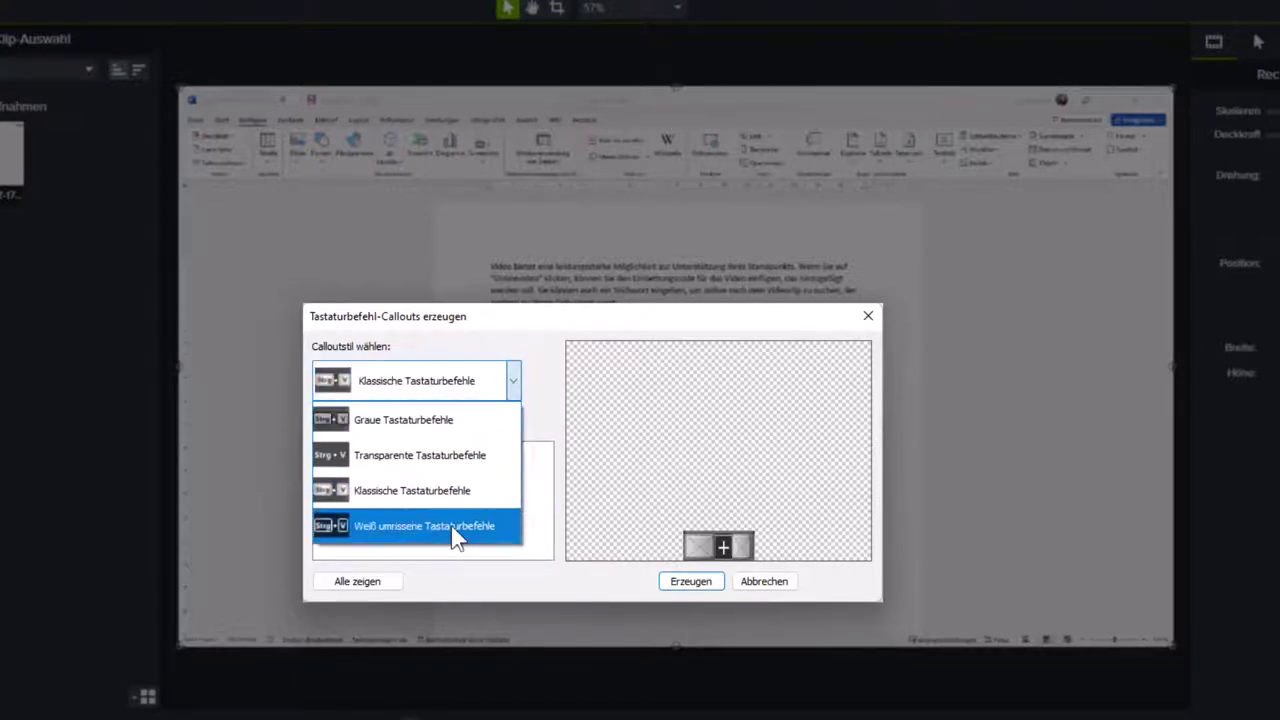
pyautogui.click(451, 525)
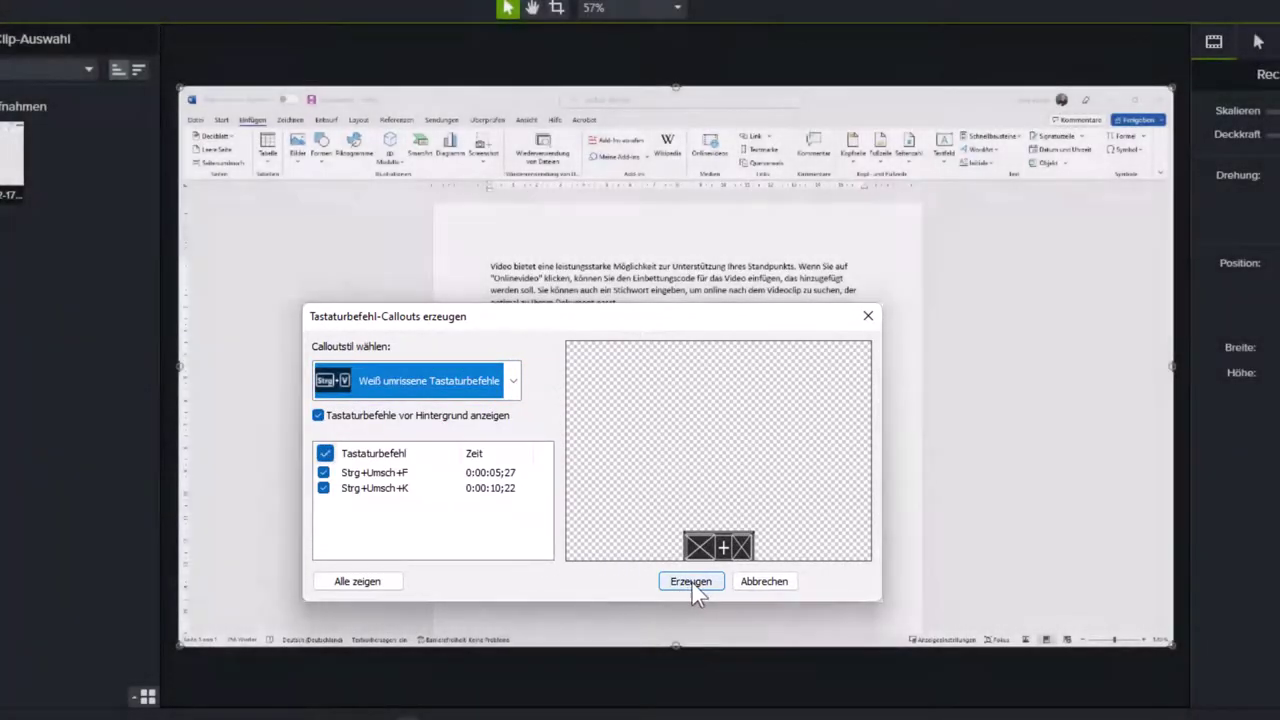
pyautogui.click(691, 582)
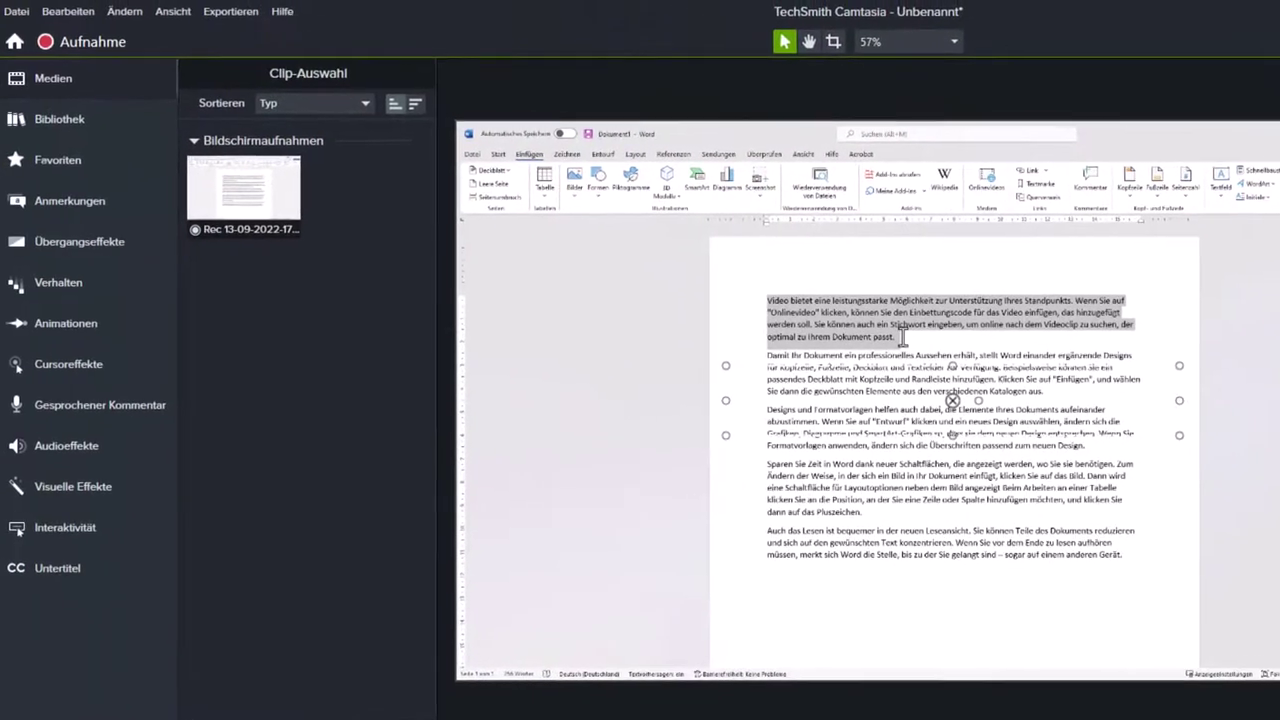
# - Show the Tastaturbefehl-Callouts styles in the Anmerkungen library
pyautogui.click(106, 201)
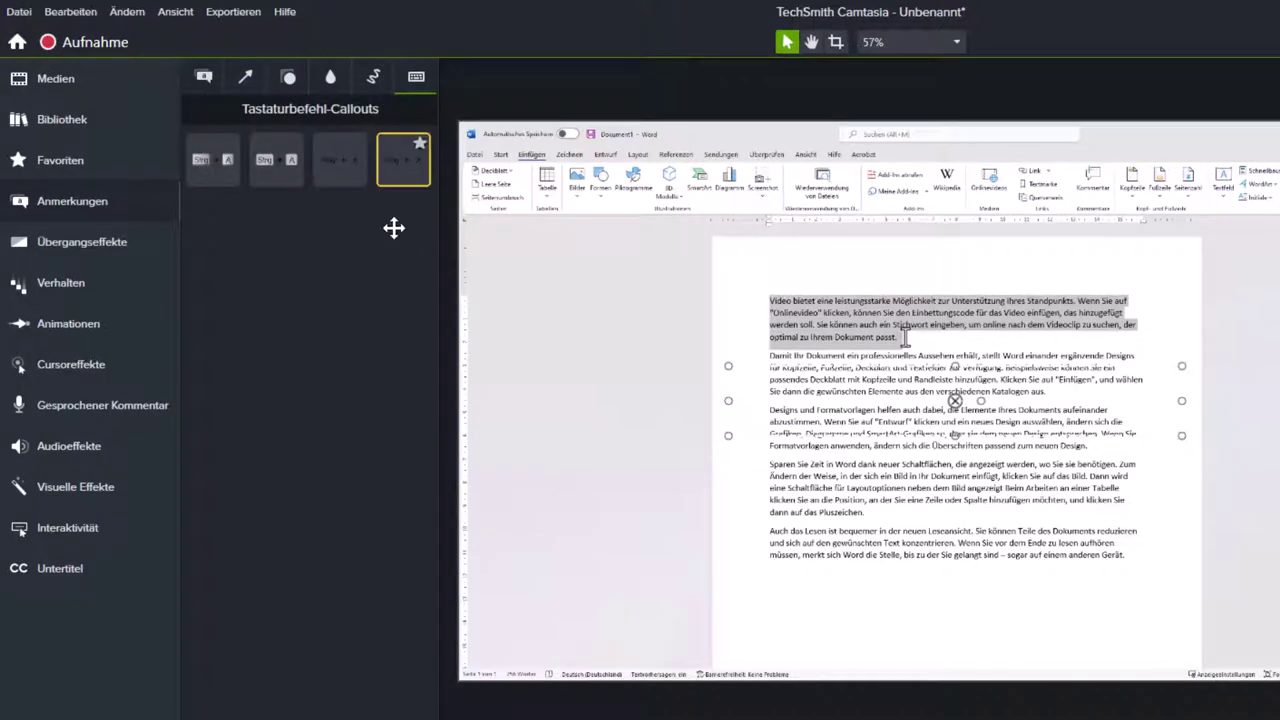
# - Place an outlined Strg+A callout on Spur 3, trim it to about 0:02–0:04, and preview
pyautogui.moveTo(405, 163)
pyautogui.mouseDown()
pyautogui.moveTo(311, 445)
pyautogui.moveTo(201, 653)
pyautogui.mouseUp()
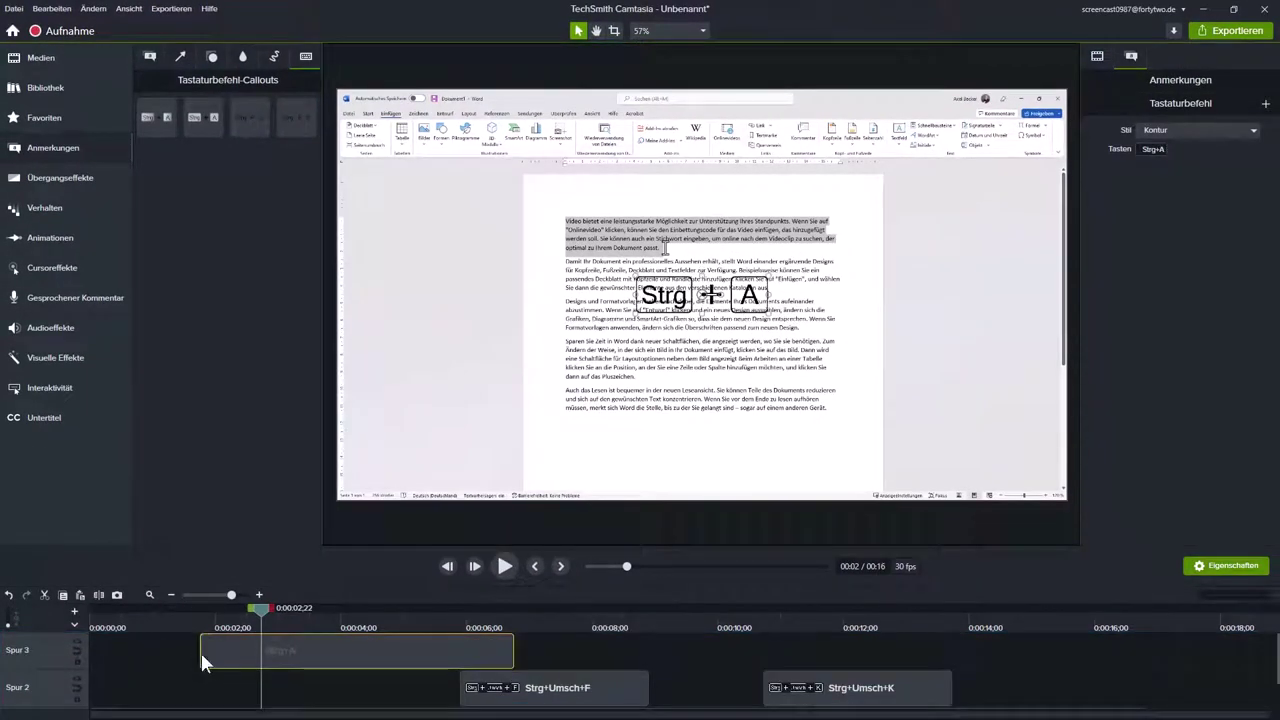
pyautogui.moveTo(513, 651); pyautogui.dragTo(371, 651)
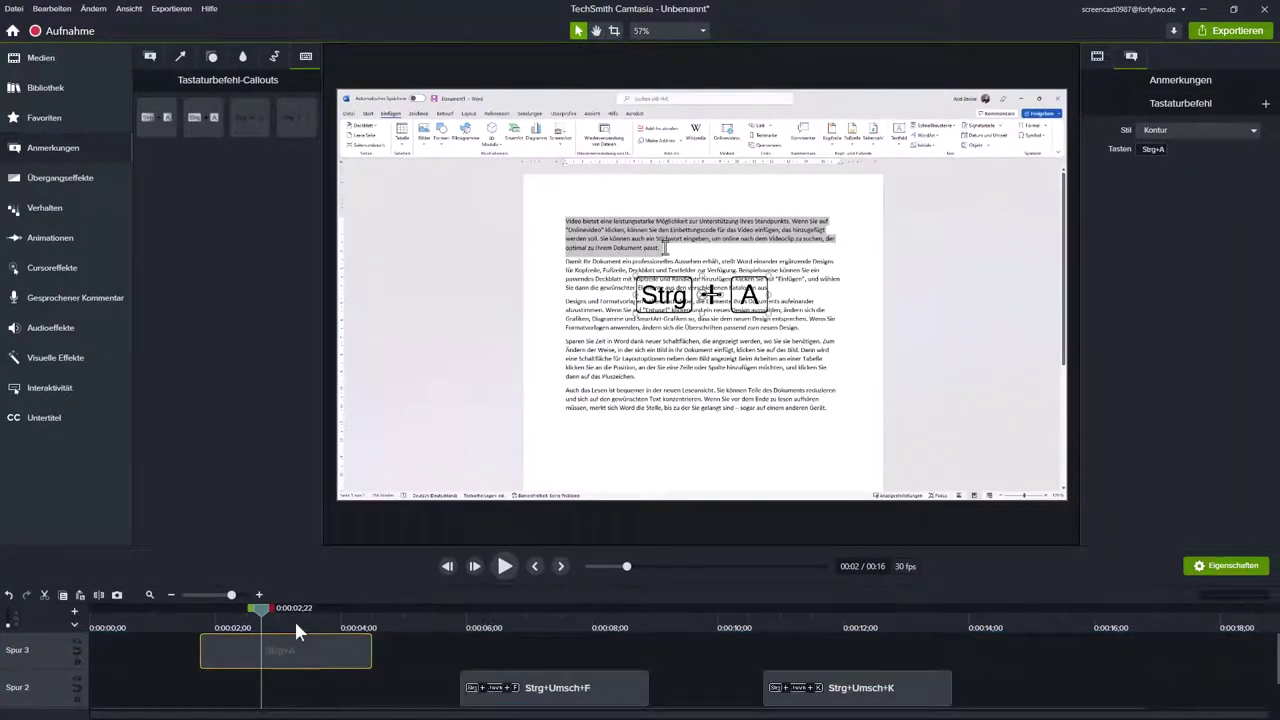
pyautogui.moveTo(258, 605); pyautogui.dragTo(292, 611)
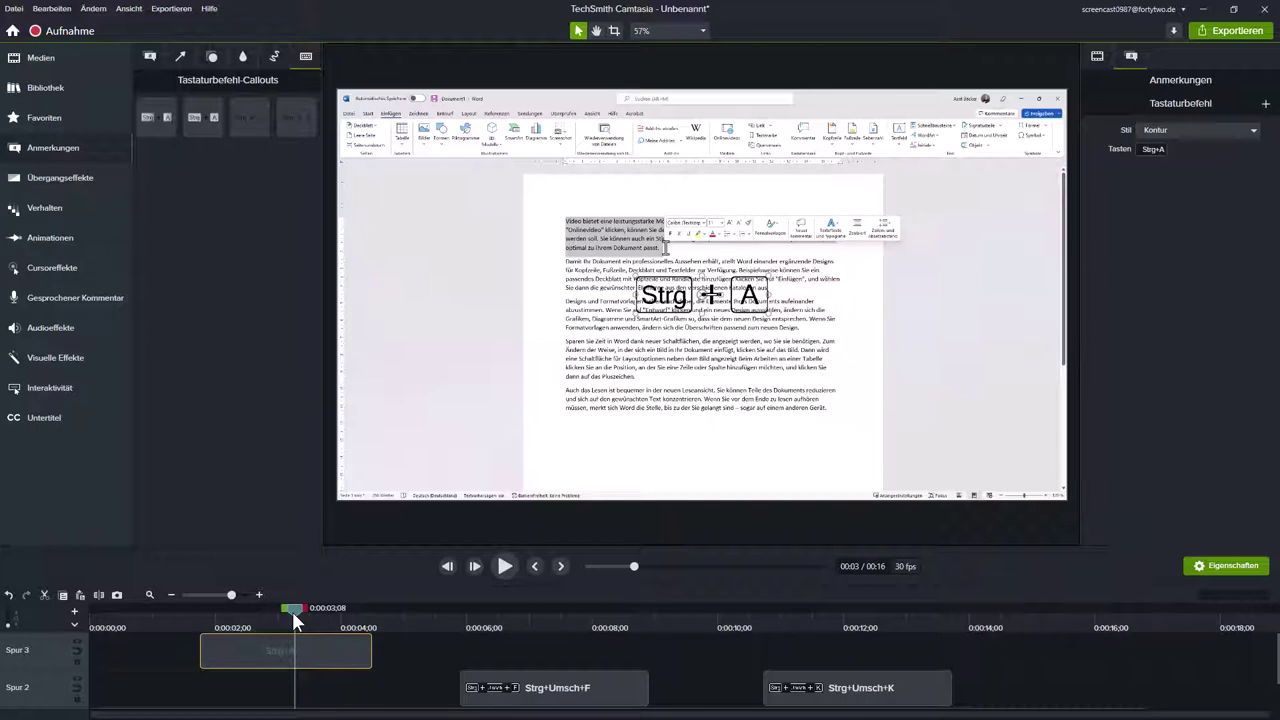
pyautogui.moveTo(292, 611); pyautogui.dragTo(502, 630)
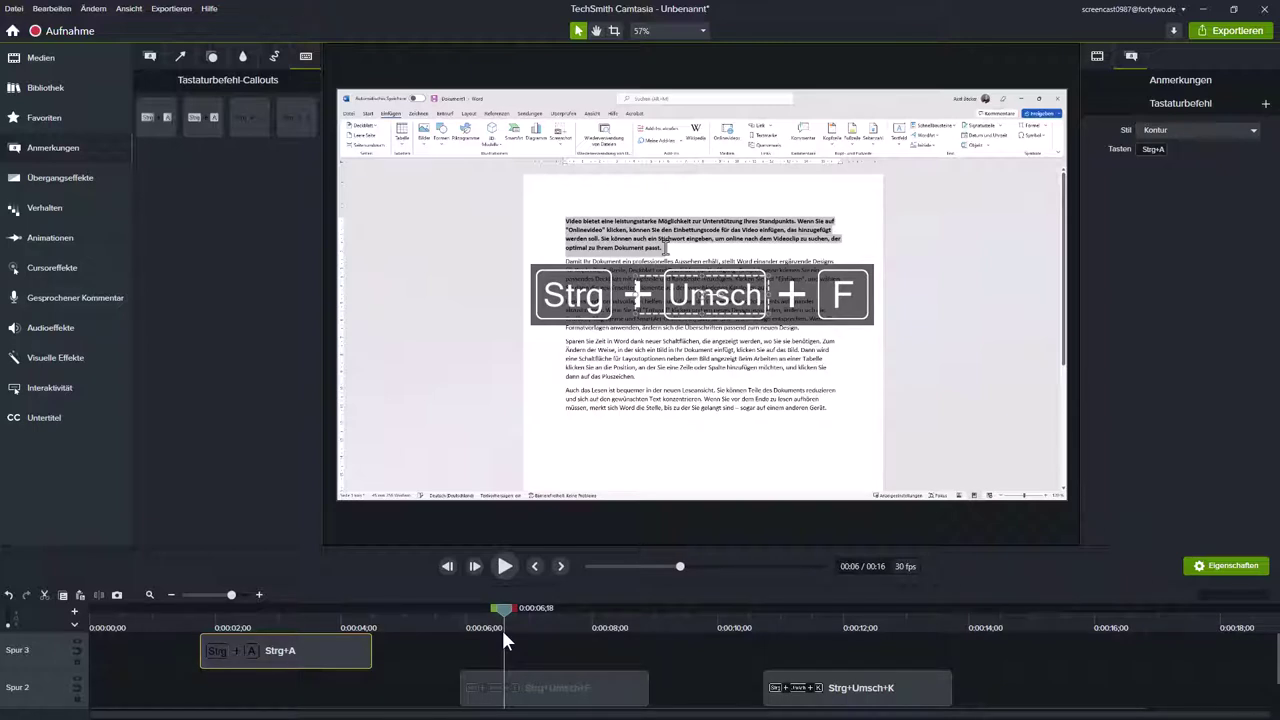
# - Try the Traditionell style on both the Strg+Umsch+F and Strg+A callouts
pyautogui.click(305, 624)
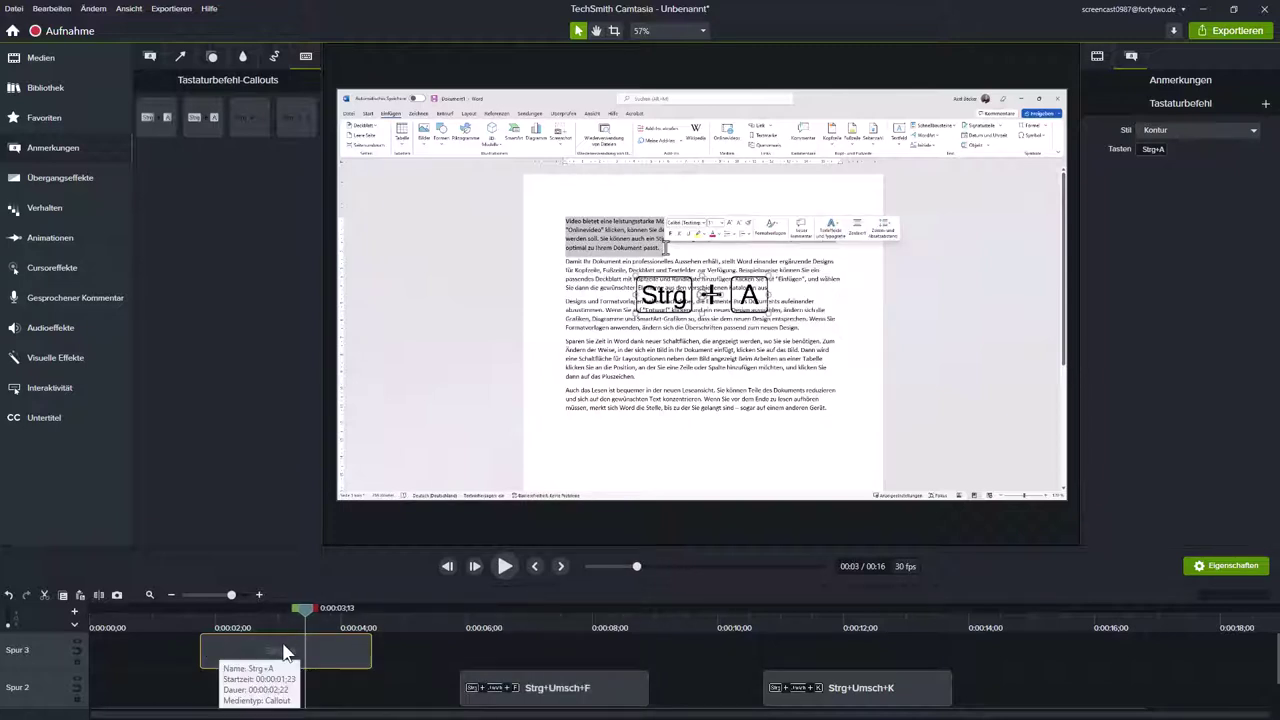
pyautogui.click(533, 612)
pyautogui.click(558, 695)
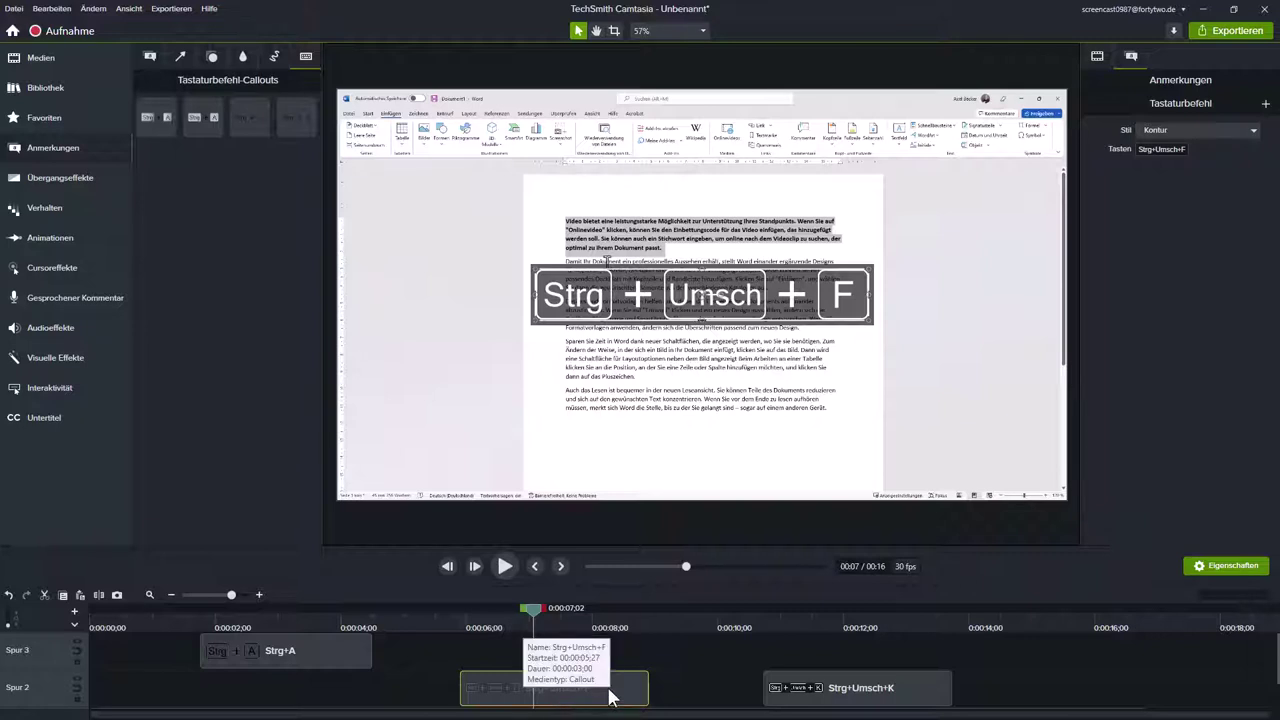
pyautogui.click(1186, 127)
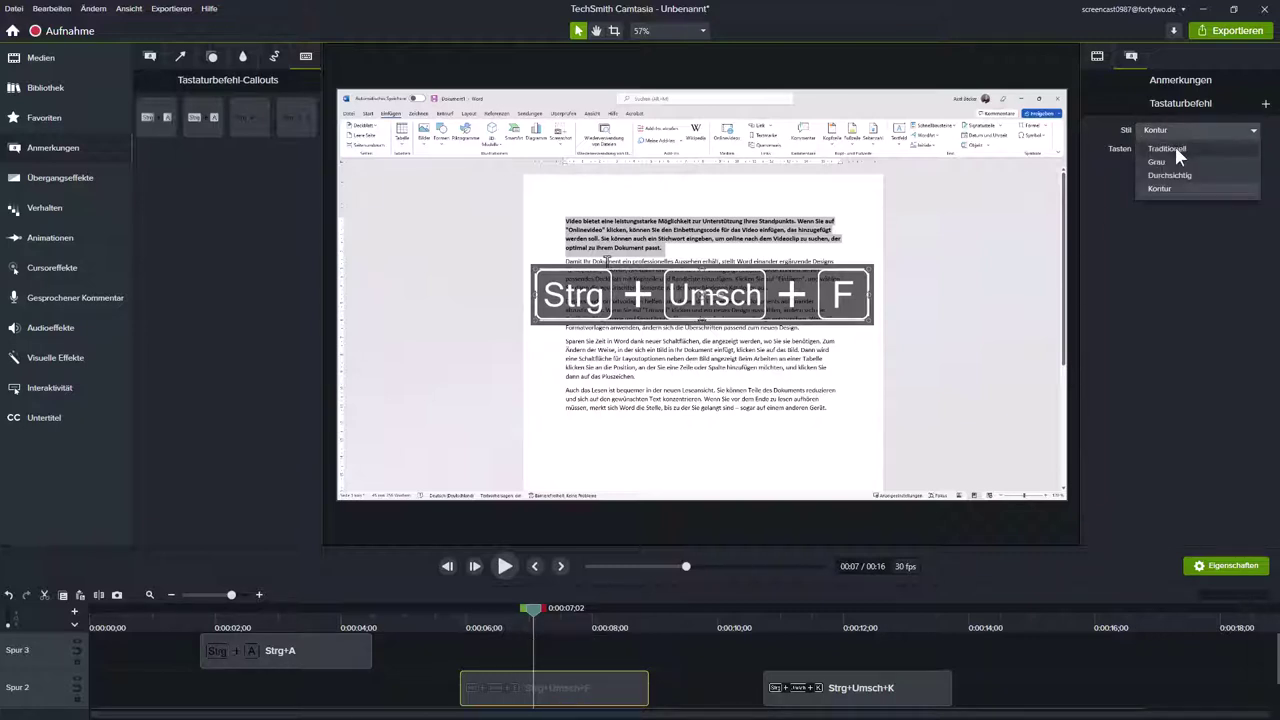
pyautogui.click(1176, 149)
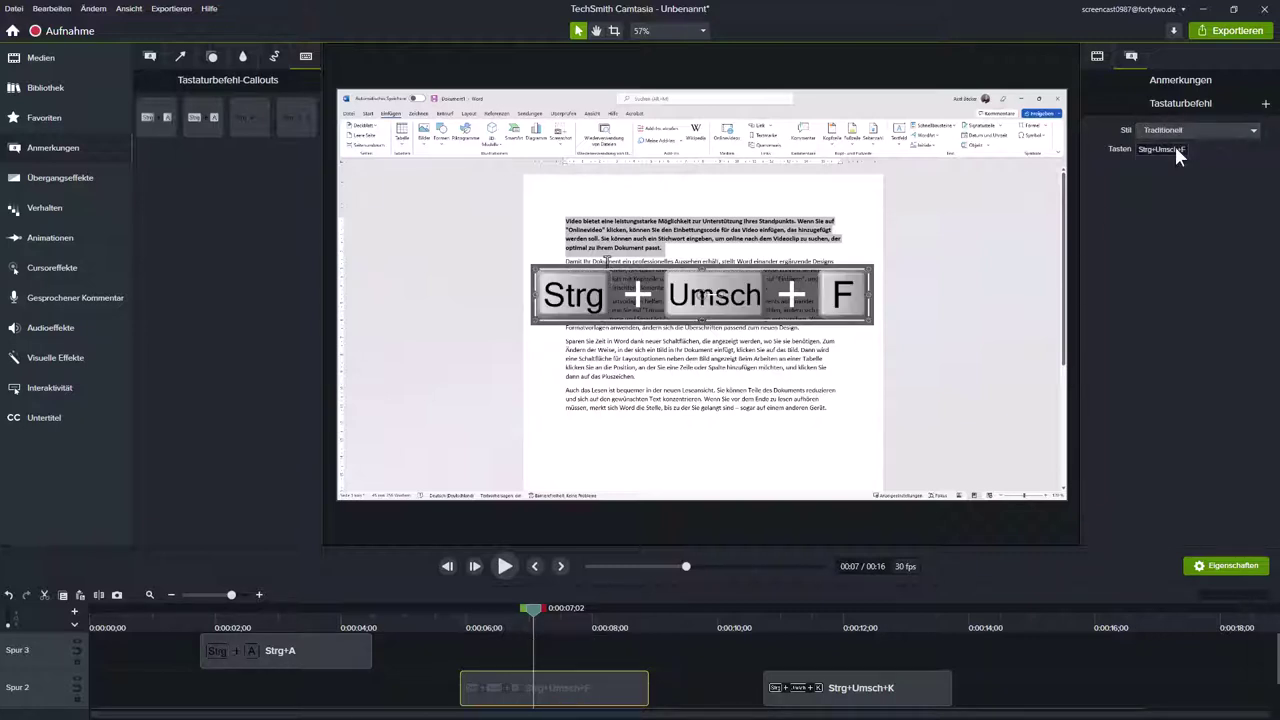
pyautogui.click(305, 619)
pyautogui.click(302, 648)
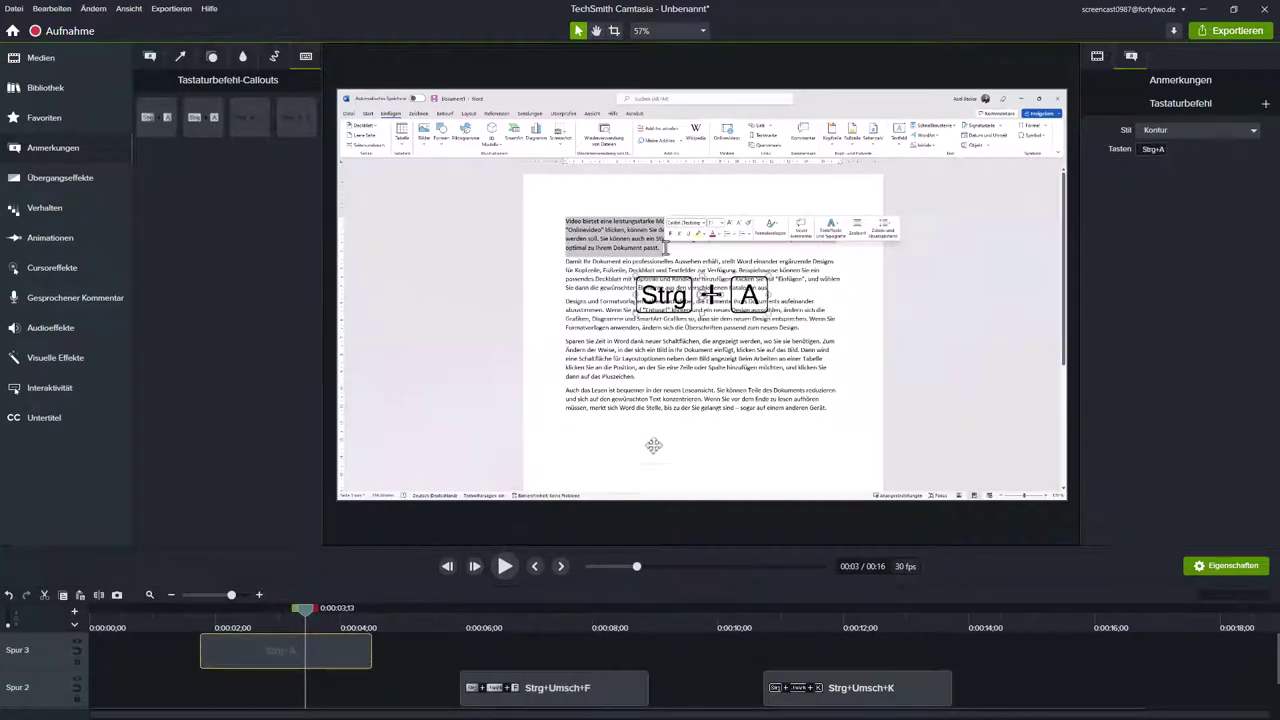
pyautogui.click(1191, 129)
pyautogui.click(1175, 142)
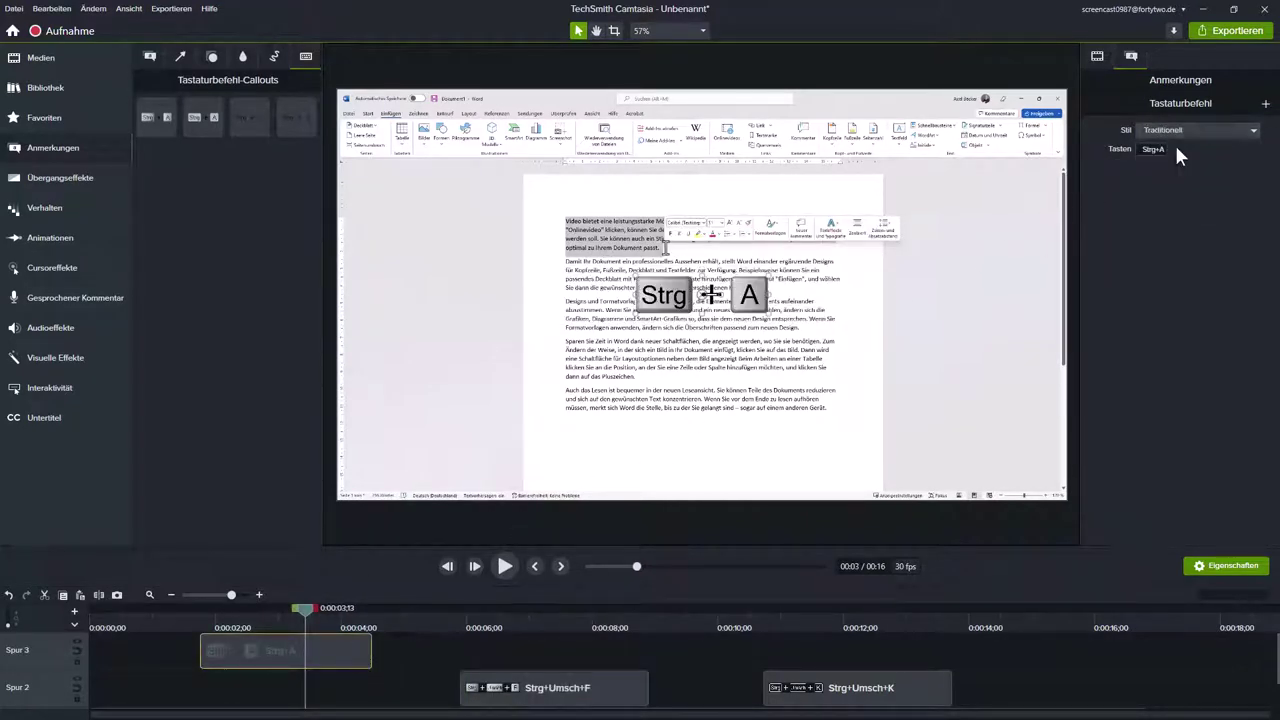
# - Switch the Strg+A and Strg+Umsch+F callouts back to the Kontur style
pyautogui.click(531, 620)
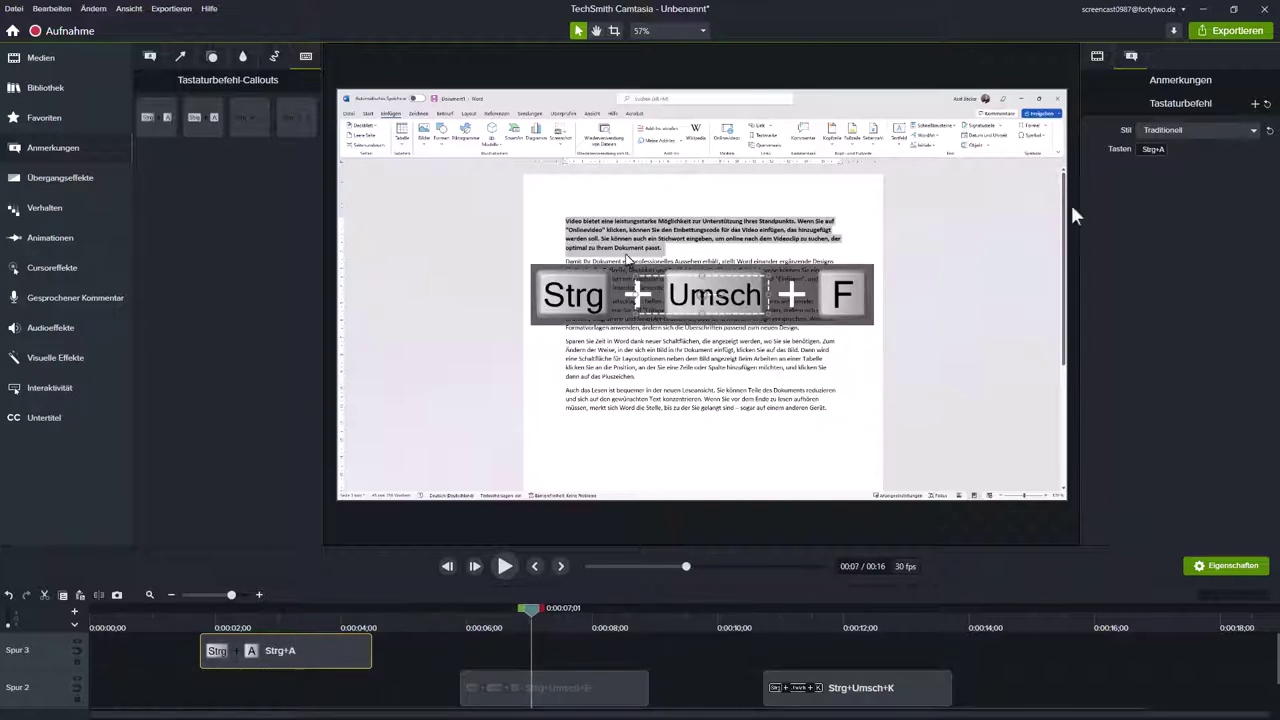
pyautogui.click(1172, 131)
pyautogui.click(1160, 188)
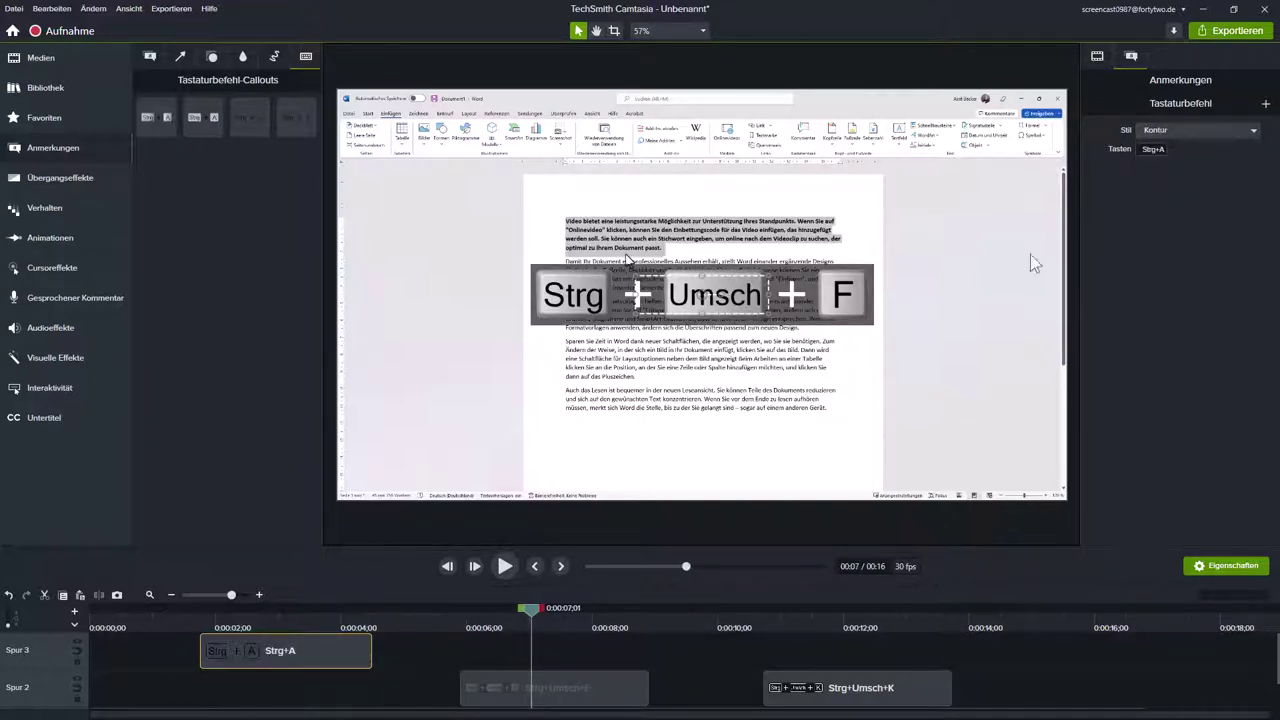
pyautogui.click(286, 611)
pyautogui.click(287, 617)
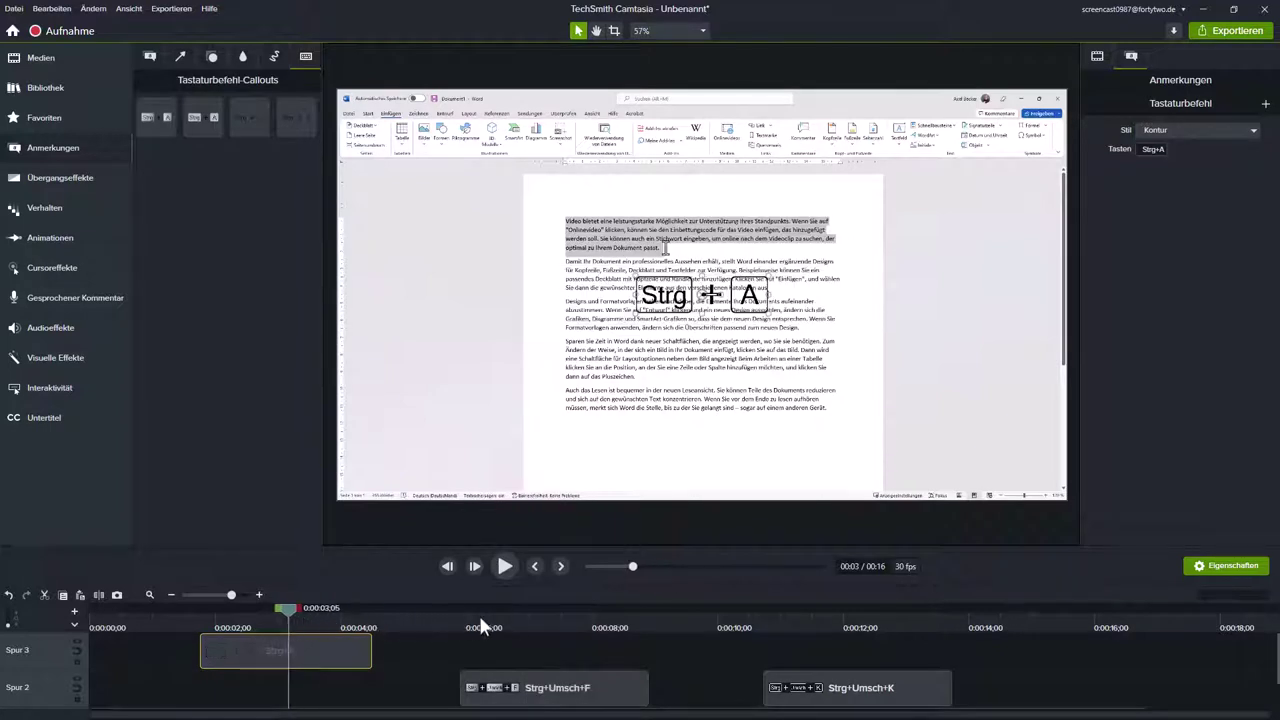
pyautogui.click(534, 613)
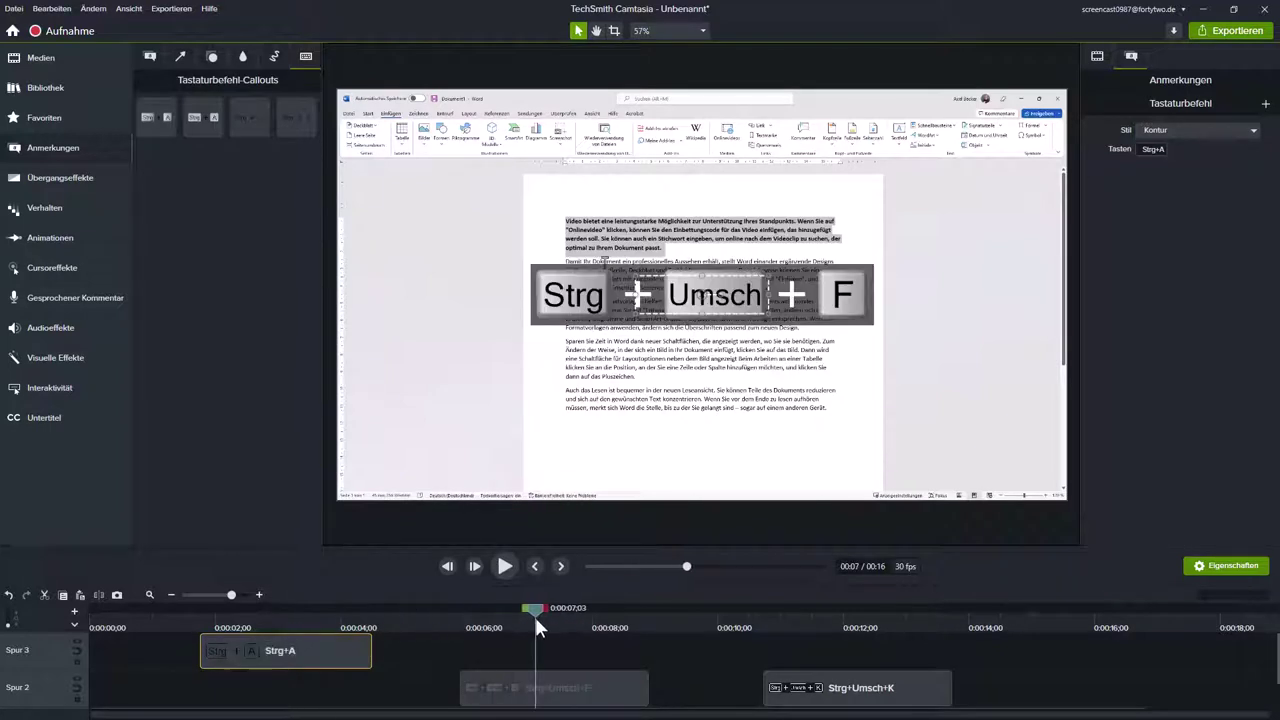
pyautogui.click(562, 694)
pyautogui.click(1251, 131)
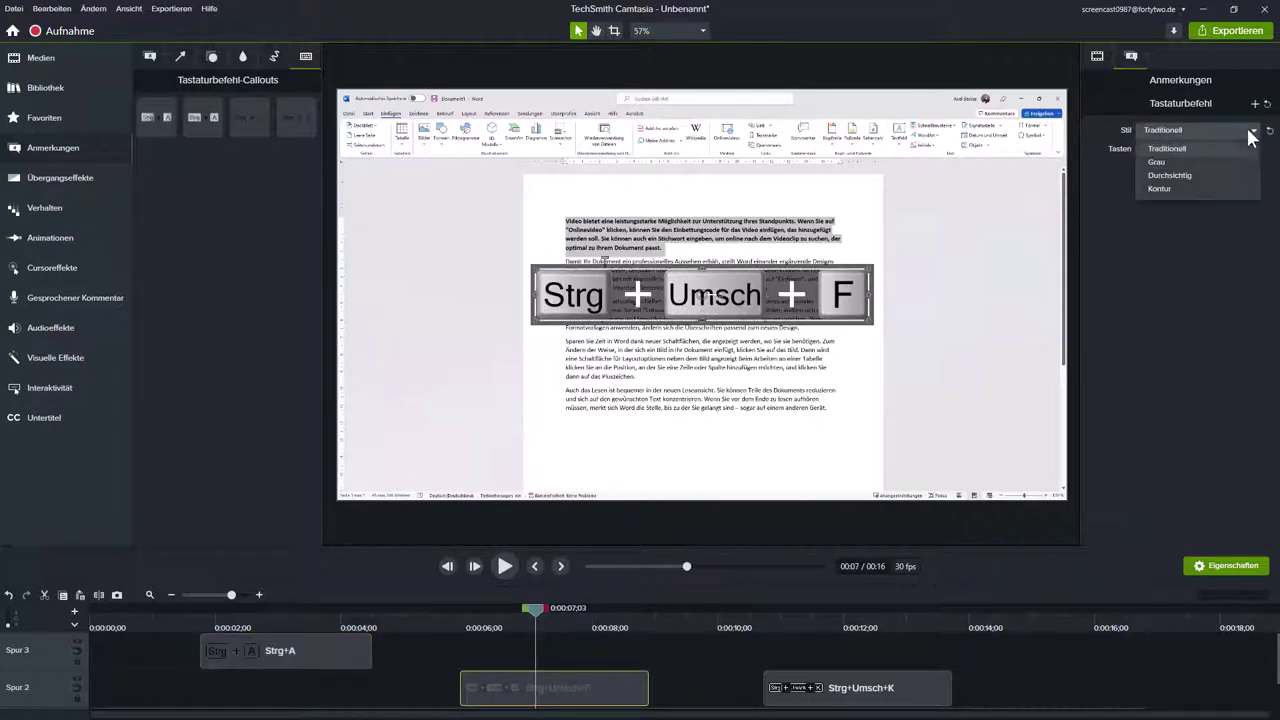
pyautogui.click(1166, 188)
pyautogui.click(331, 615)
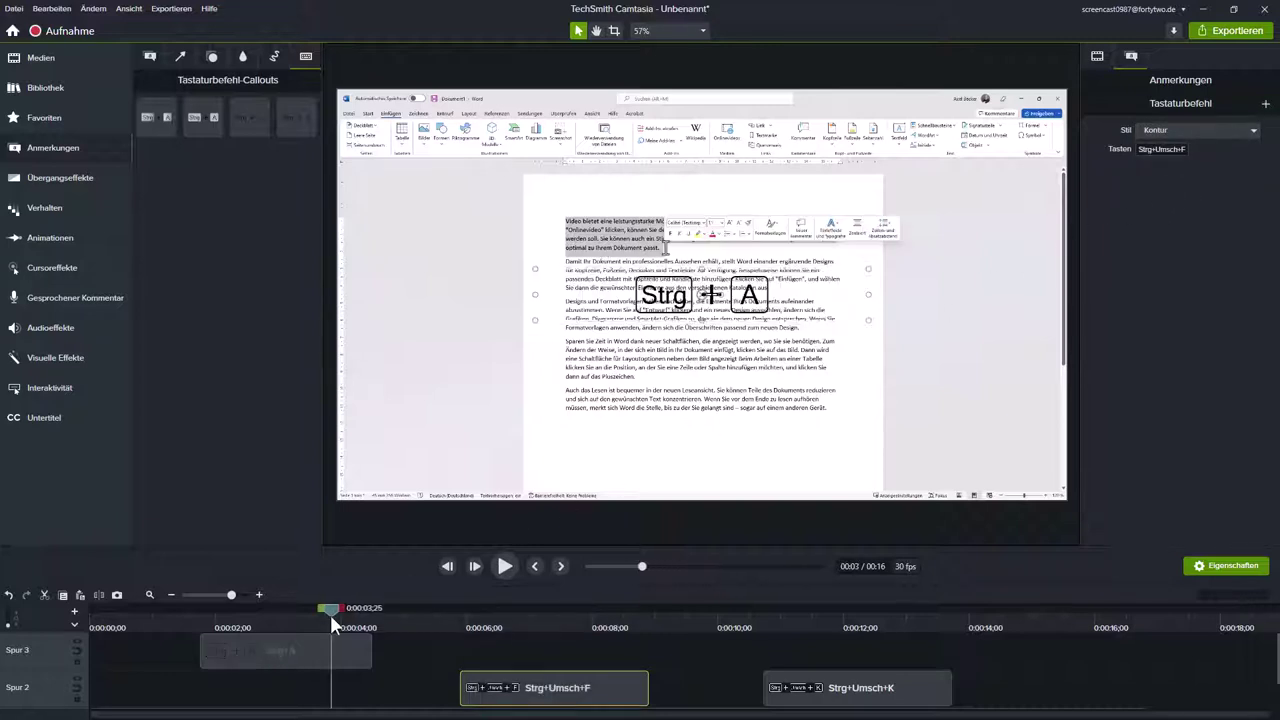
# - Delete the Strg+A callout and paste a Strg+Umsch+F copy onto Spur 3 around 0:02–0:05
pyautogui.click(277, 652)
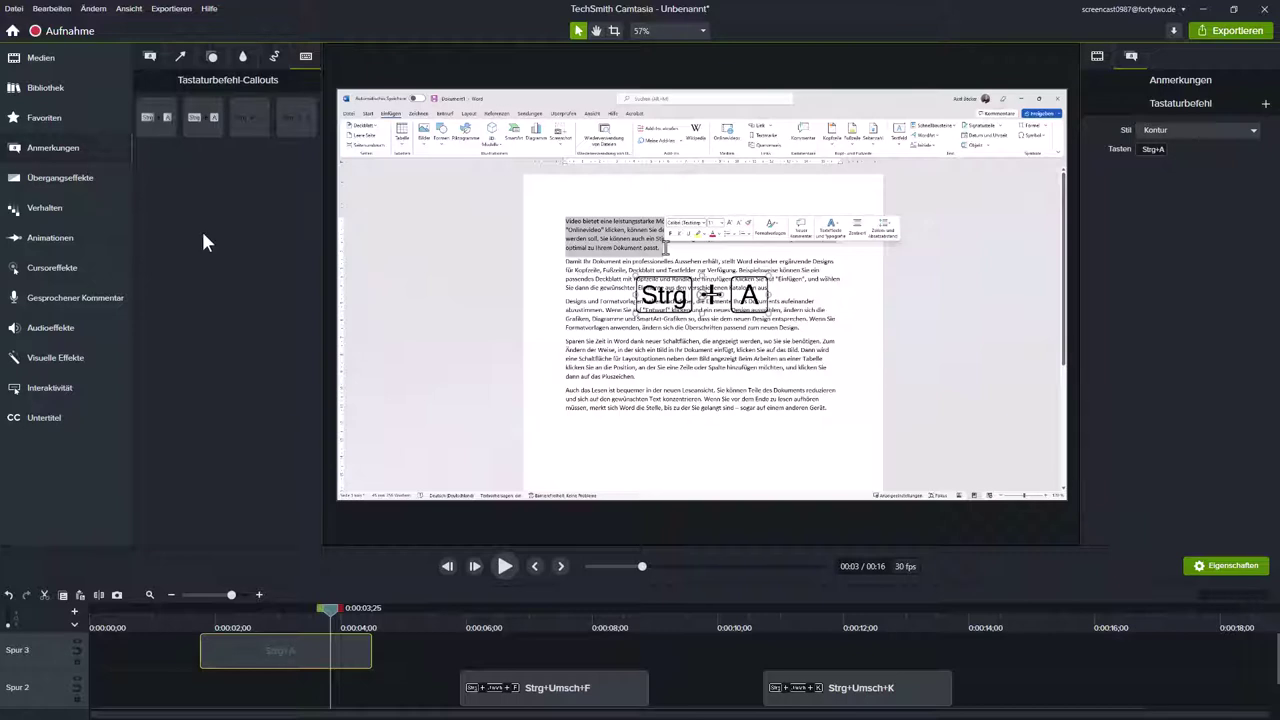
pyautogui.moveTo(201, 228)
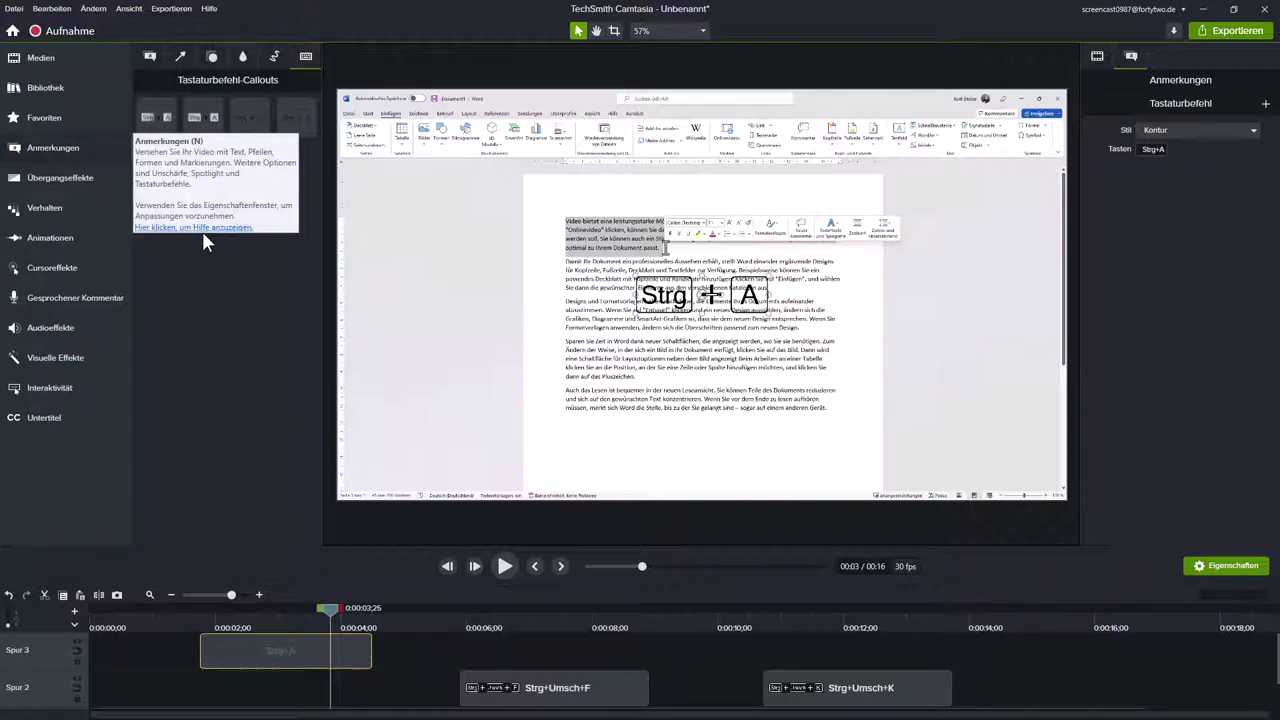
pyautogui.press('Delete')
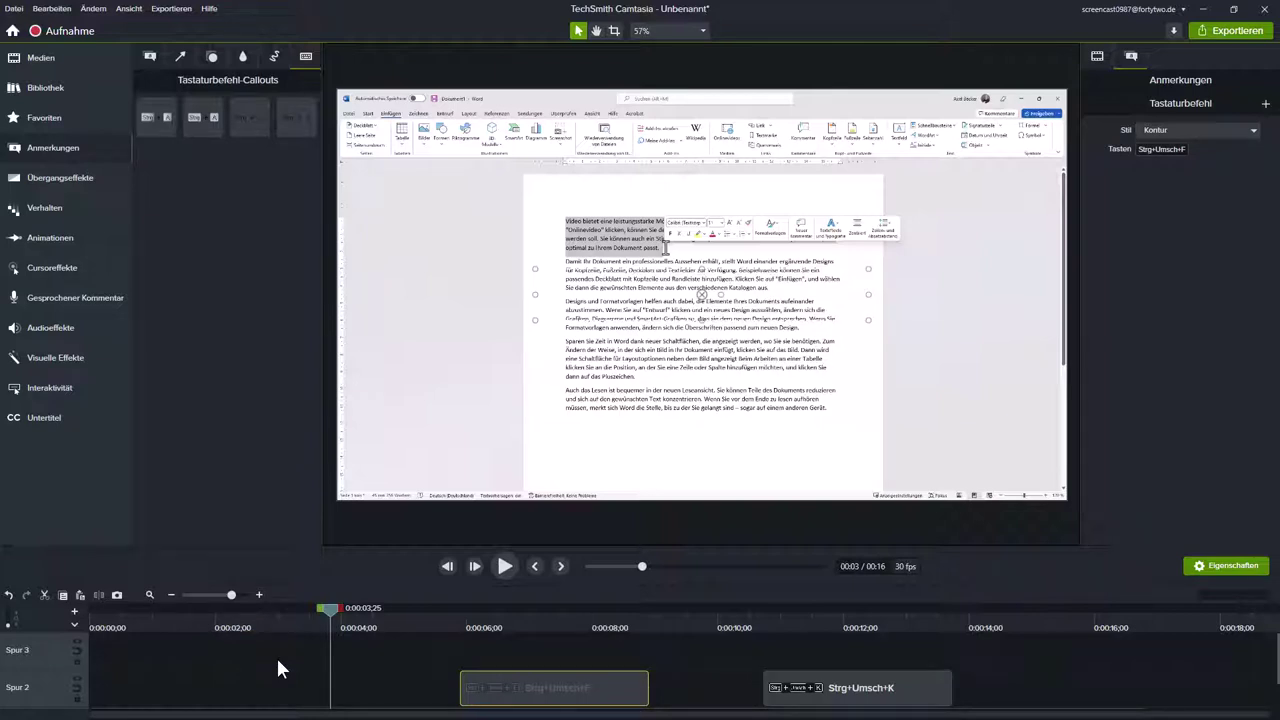
pyautogui.hotkey('ctrl', 'v')
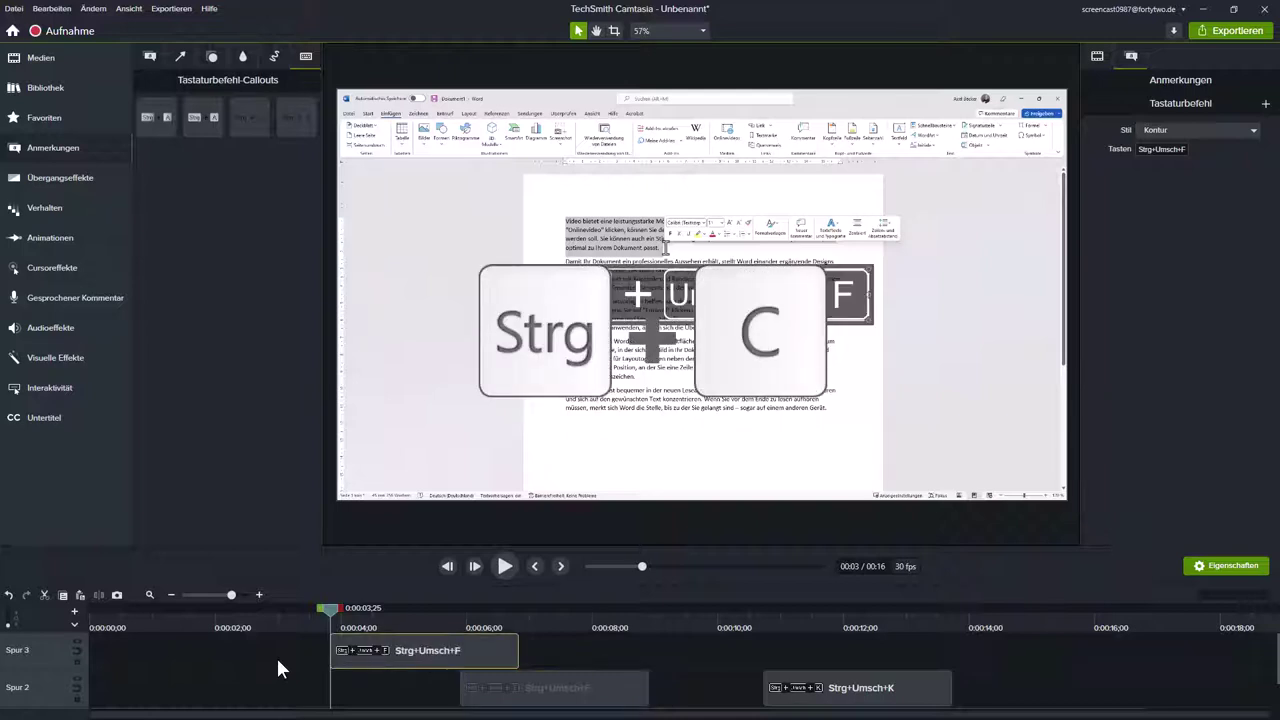
pyautogui.moveTo(423, 648)
pyautogui.mouseDown()
pyautogui.moveTo(334, 654)
pyautogui.moveTo(258, 616)
pyautogui.moveTo(259, 655)
pyautogui.mouseUp()
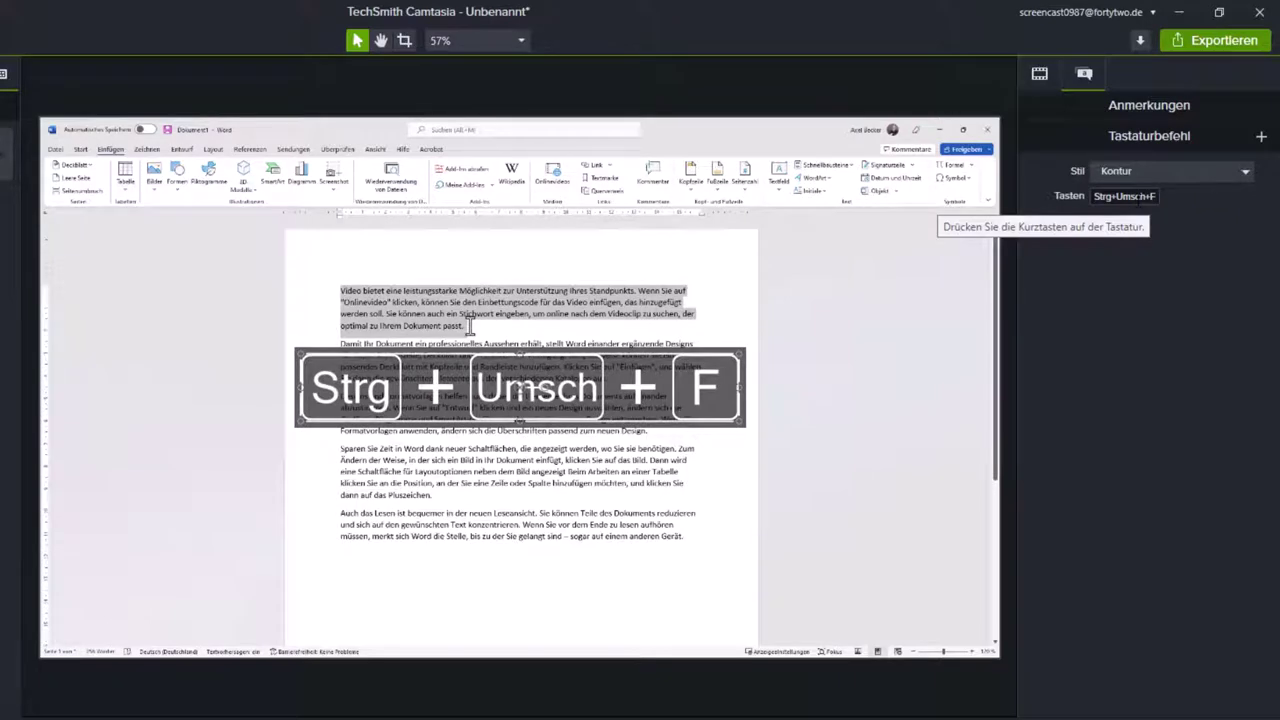
# - Record Ctrl+C in the callout's Tasten field so it reads Strg+C, then play the preview
pyautogui.click(1127, 197)
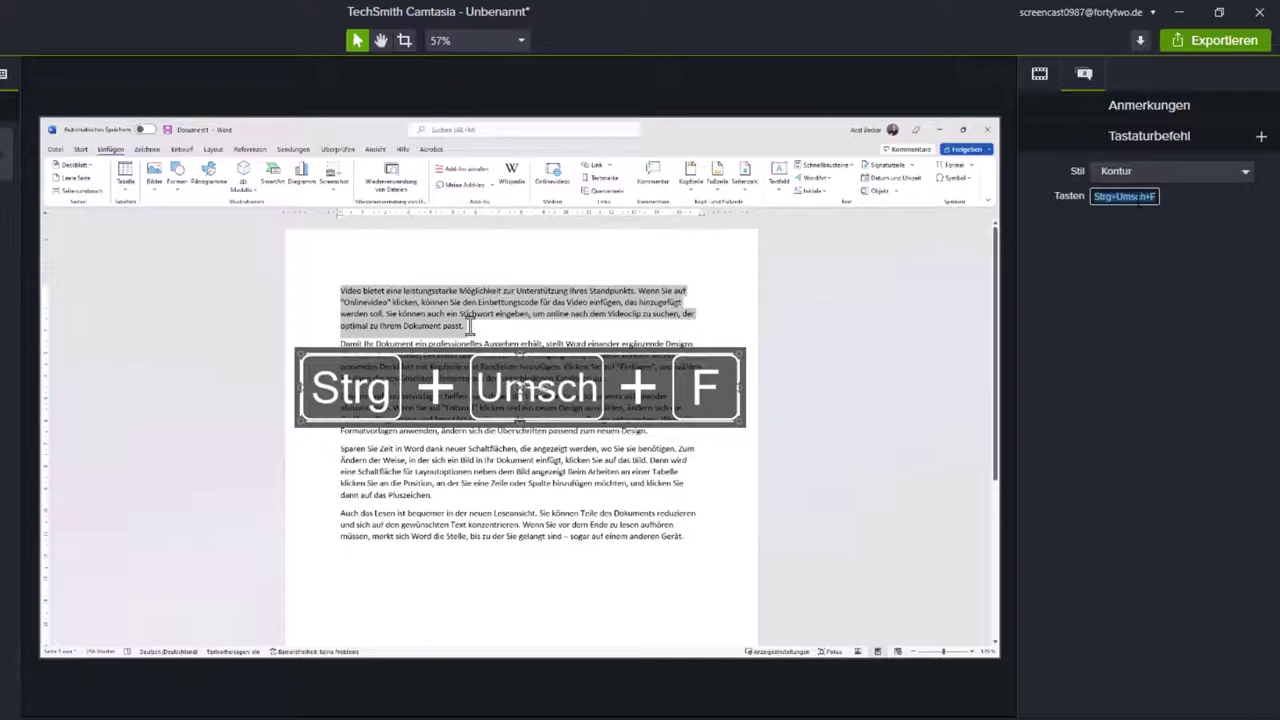
pyautogui.press('ctrl')
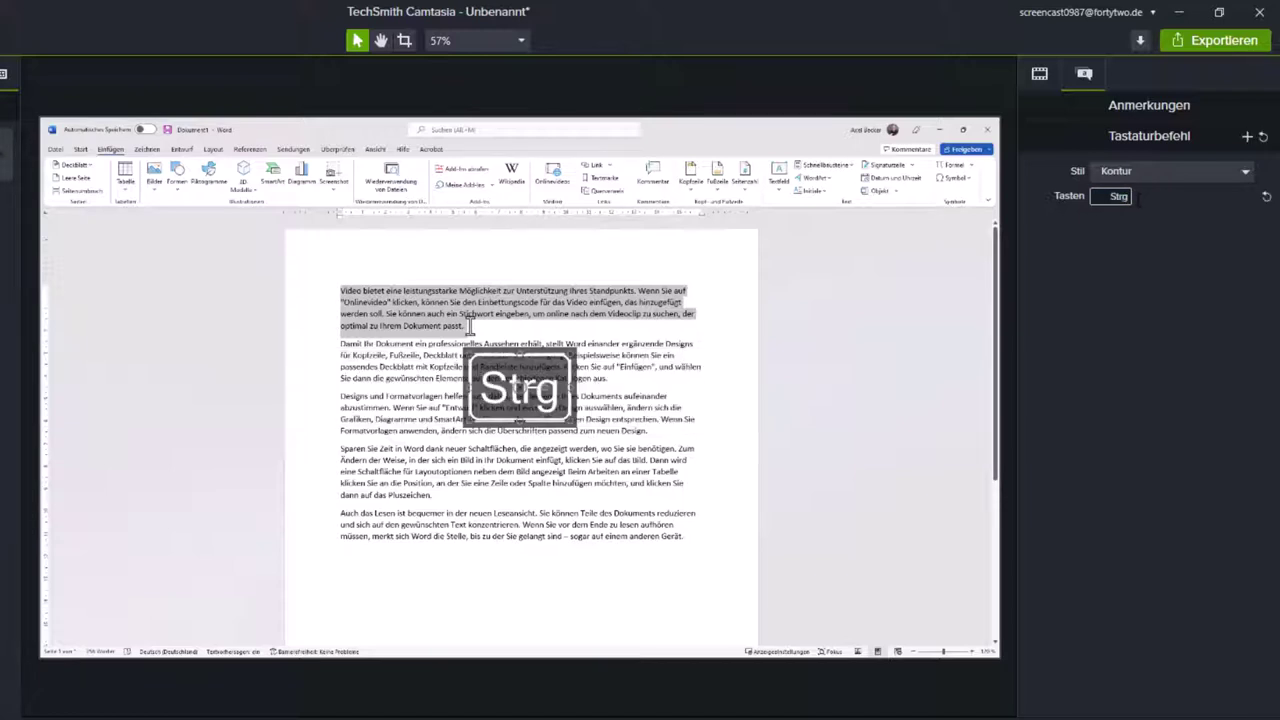
pyautogui.hotkey('ctrl', 'c')
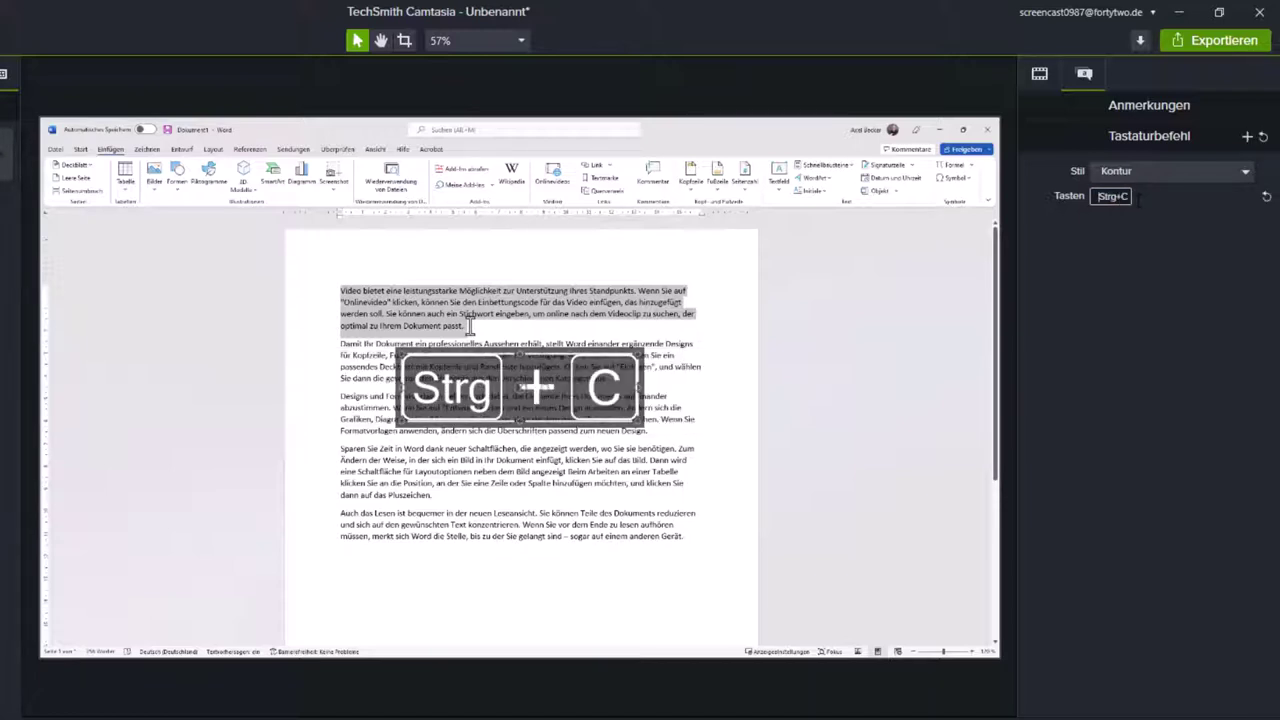
pyautogui.click(508, 677)
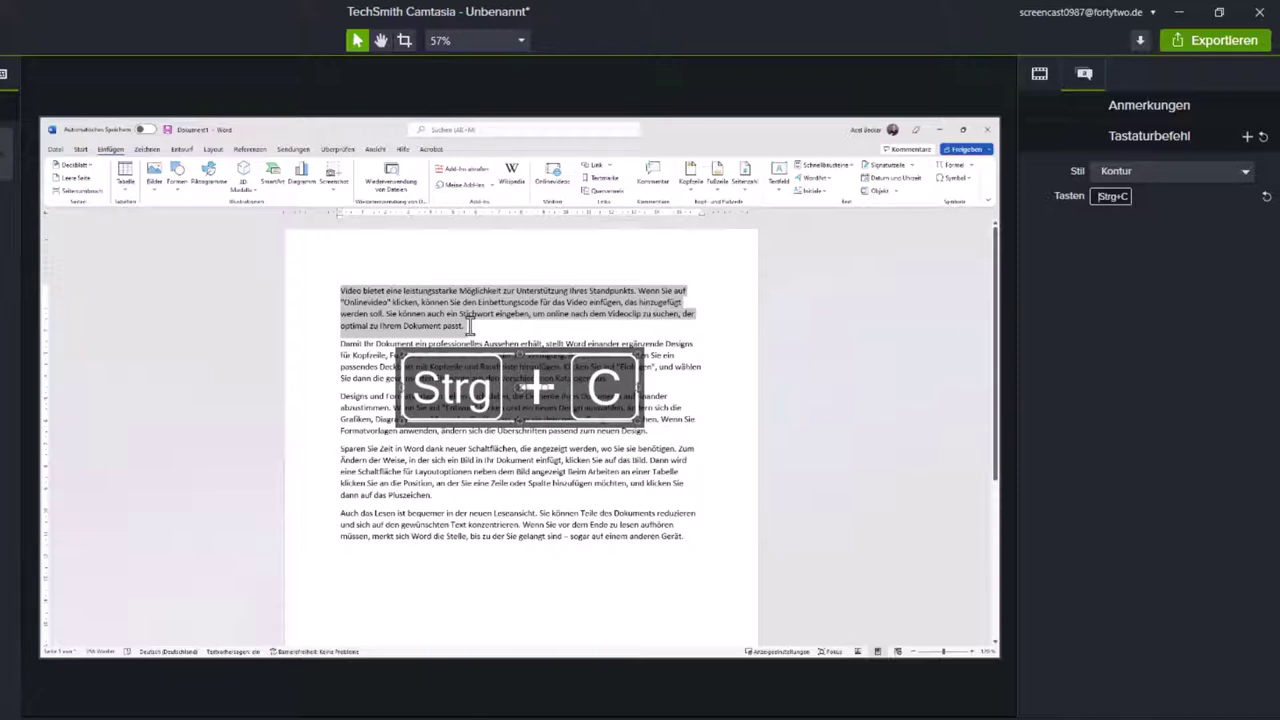